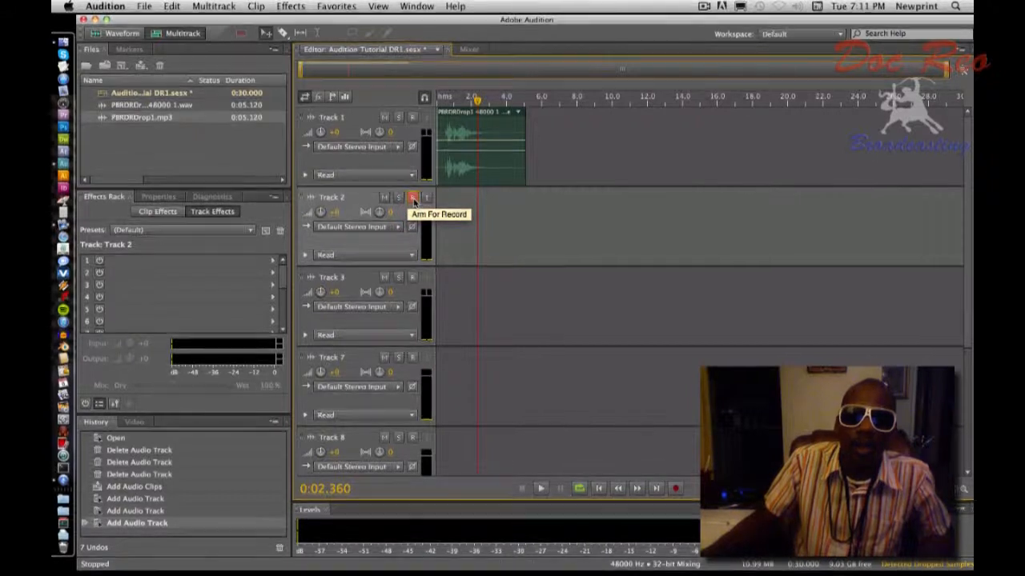
- Add a mono audio track and move it directly below Track 1
left_click(518, 214)
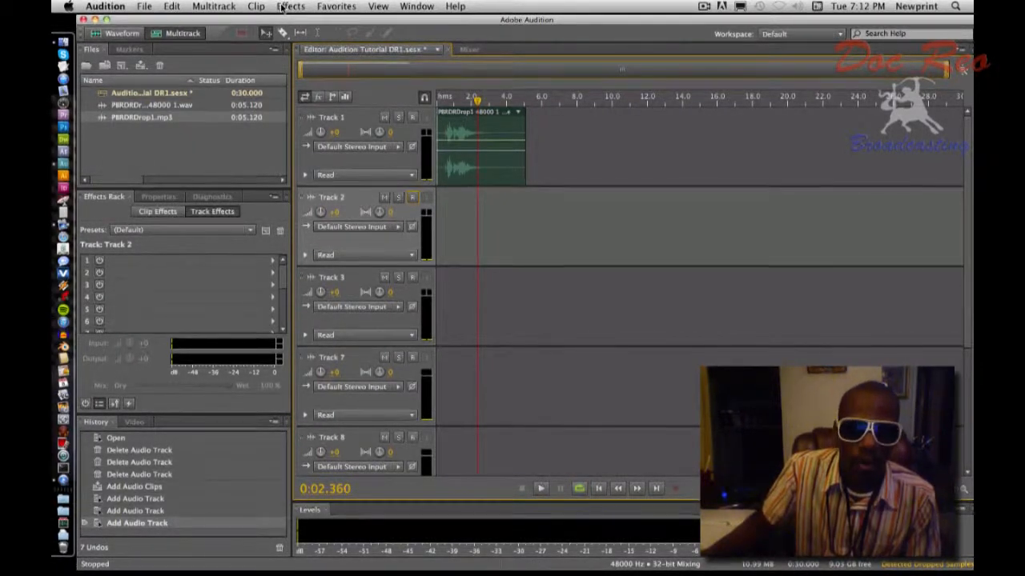
left_click(209, 7)
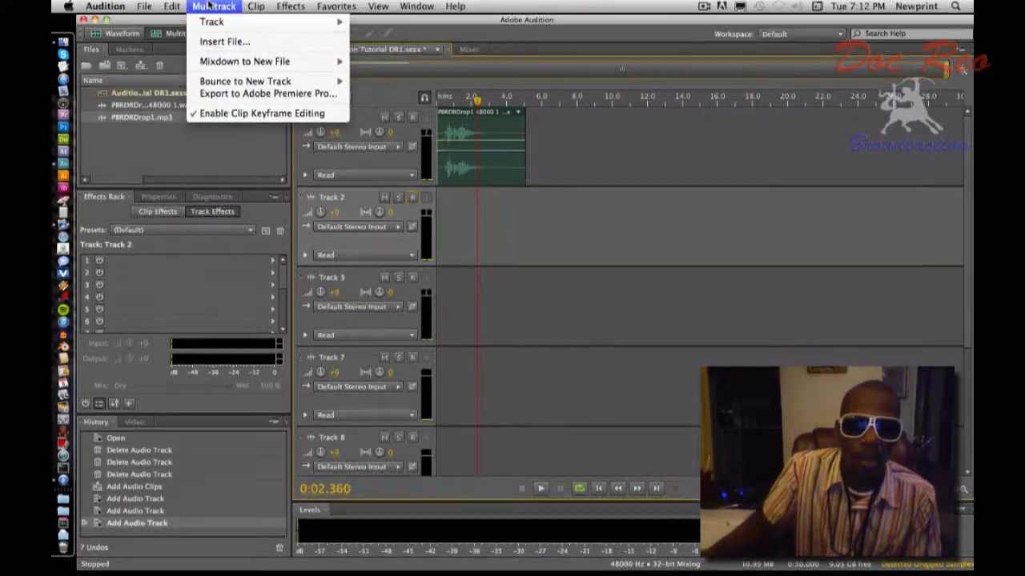
mouse_move(212, 24)
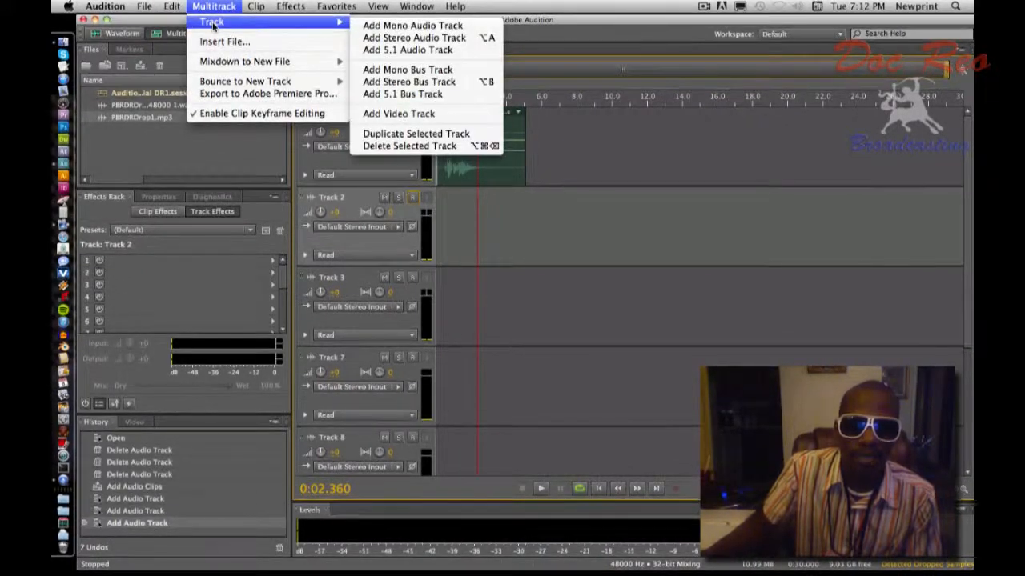
left_click(407, 27)
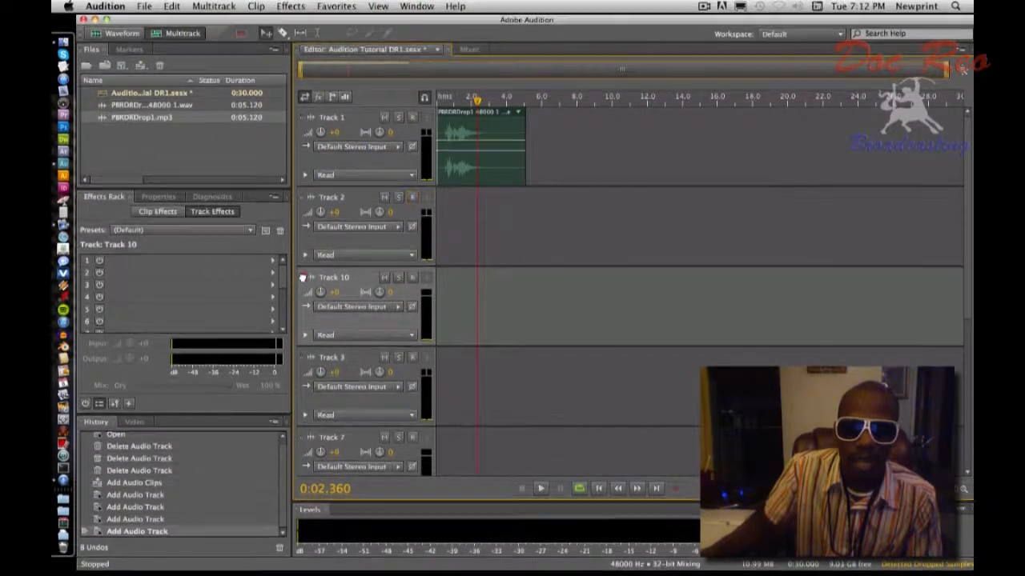
left_click_drag(304, 231, 314, 194)
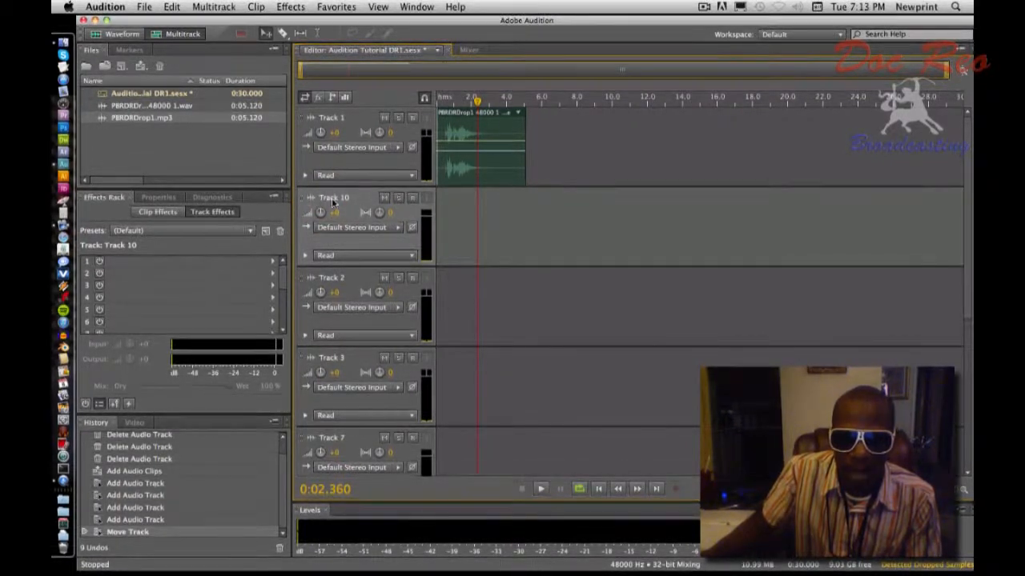
mouse_move(302, 200)
left_mouse_down()
mouse_move(302, 286)
mouse_move(310, 199)
left_mouse_up()
left_click(310, 199)
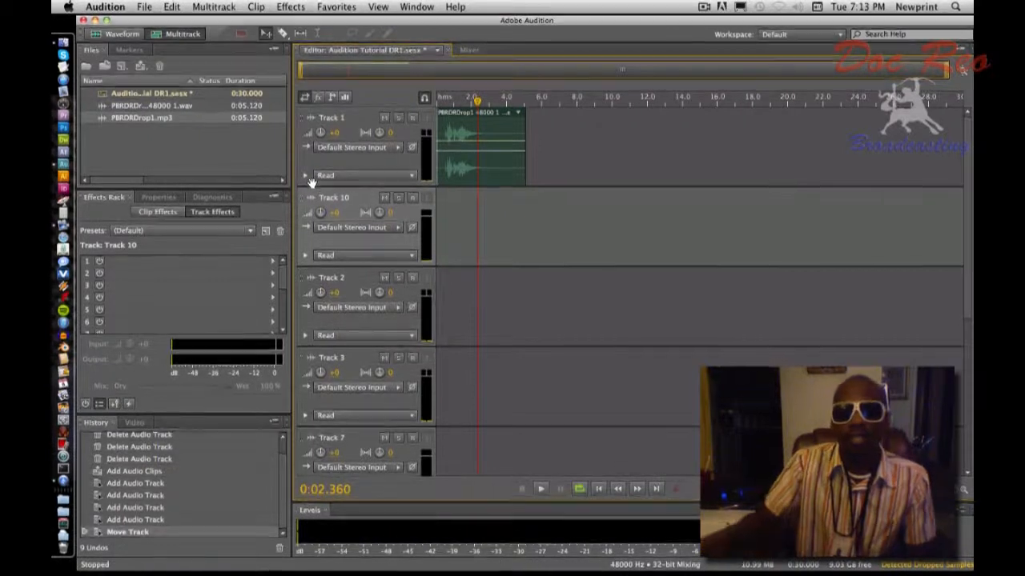
- Mute Track 1 and move the playhead back to the start of the session
left_click(383, 118)
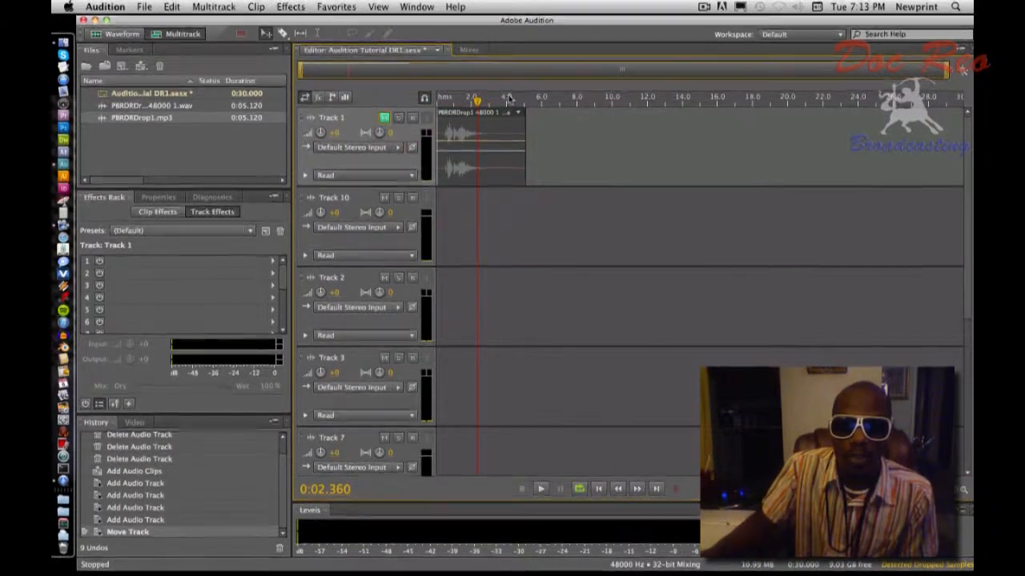
left_click_drag(474, 100, 391, 104)
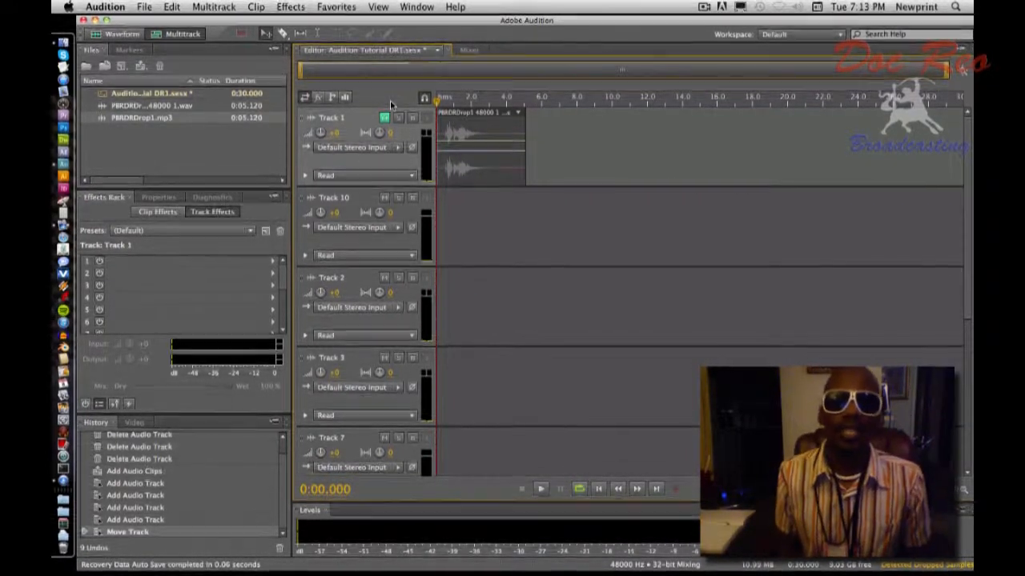
- Arm Track 10 for recording and set its input to the mono channel [02M] Digidesign Mbox 2 Mini 2
left_click(412, 197)
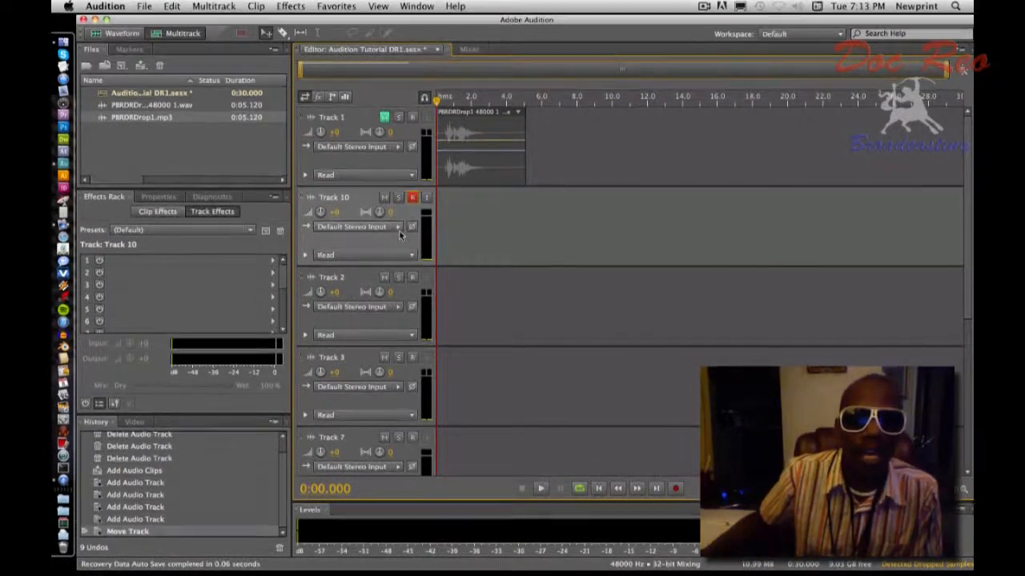
left_click(398, 229)
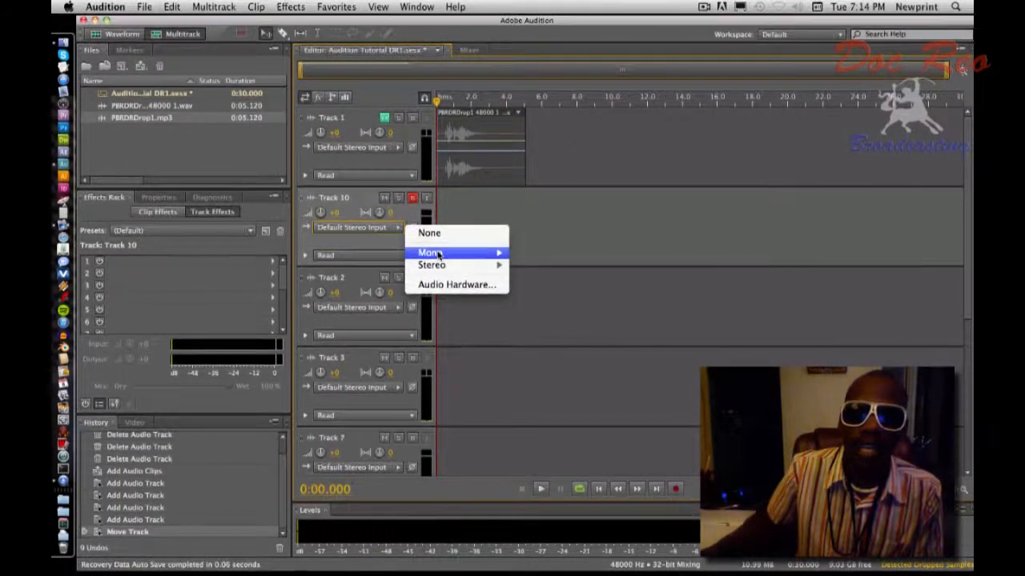
mouse_move(438, 254)
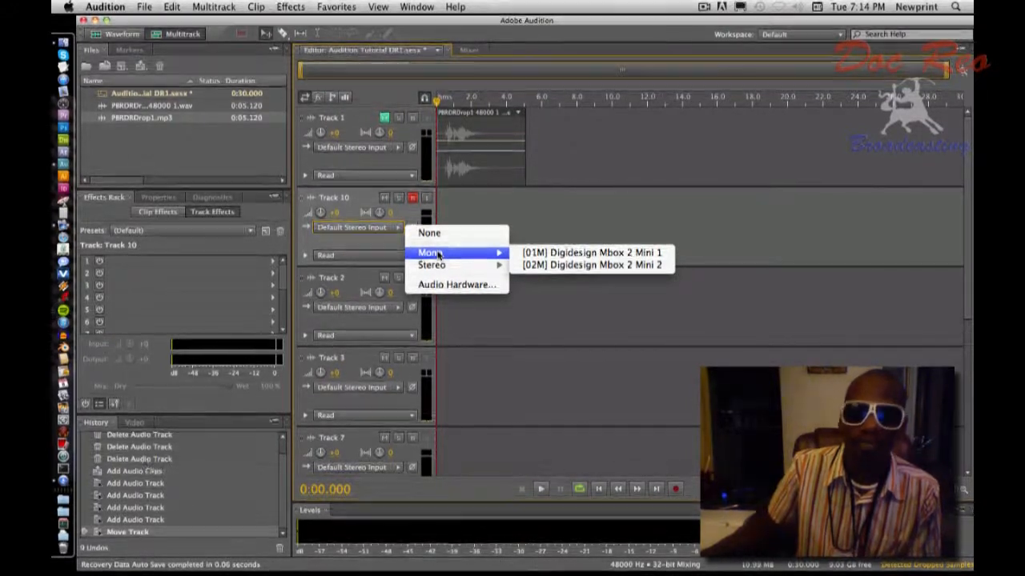
left_click(546, 263)
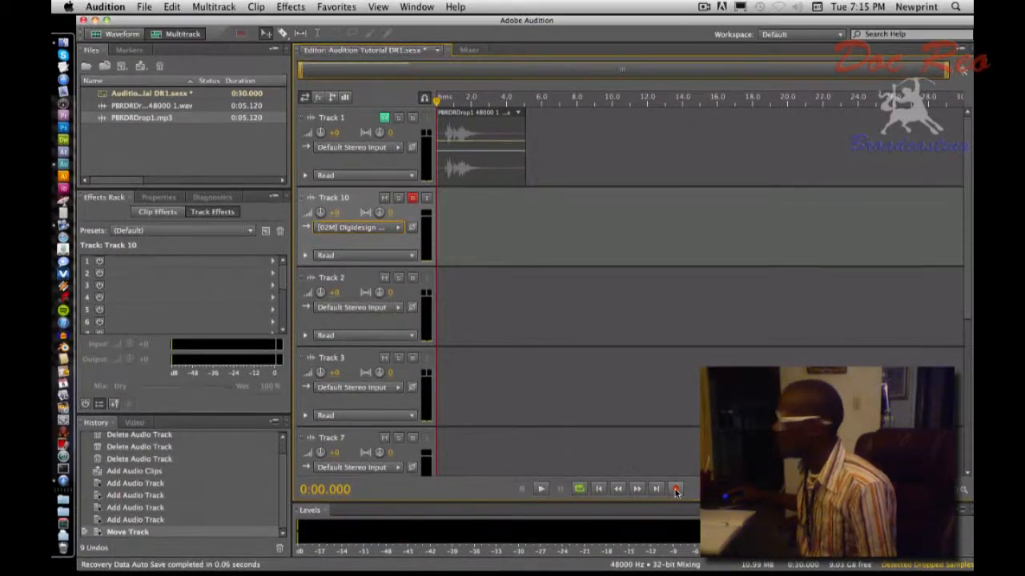
- Record a take of about 37 seconds on Track 10, stop recording, and play the take back
left_click(676, 490)
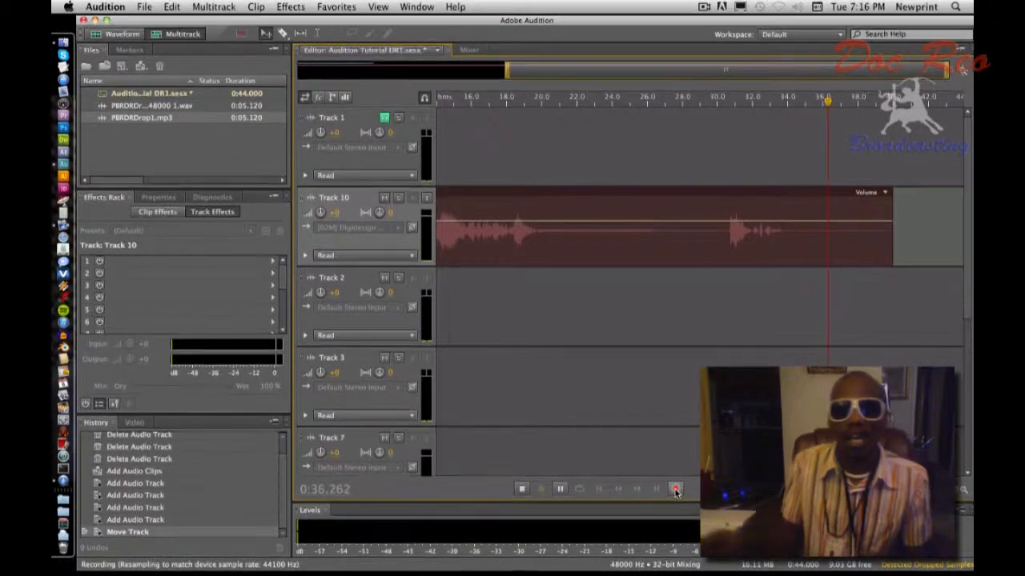
left_click(676, 489)
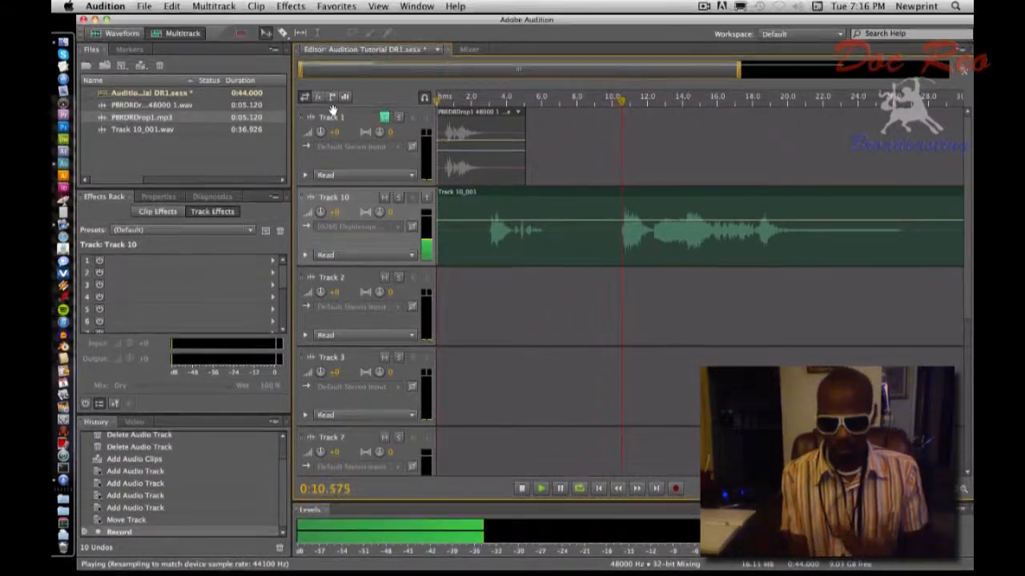
key("space")
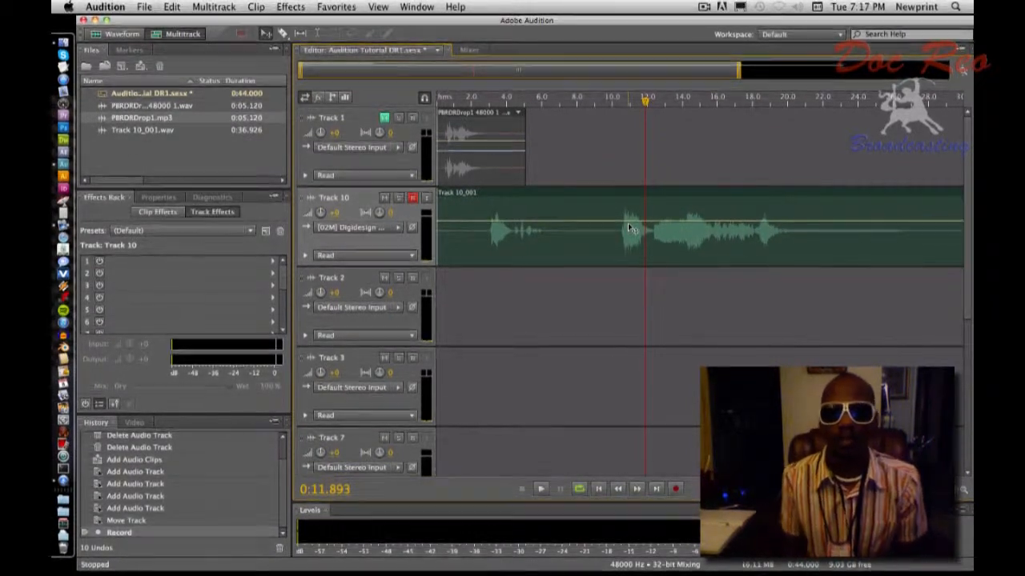
left_click(486, 99)
key("space")
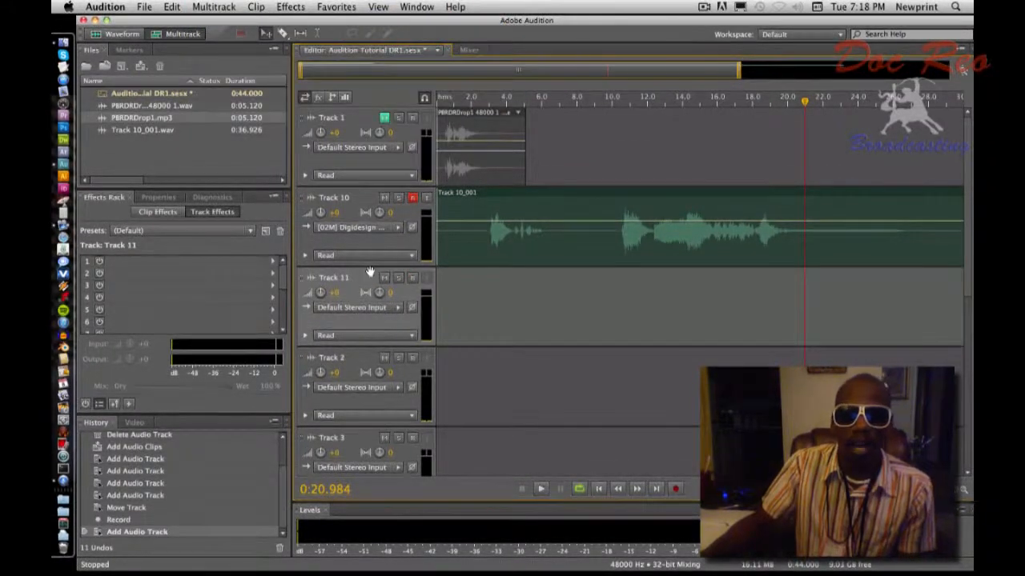
- Arm Track 11 for recording in place of Track 10, and mute Track 10
left_click(412, 278)
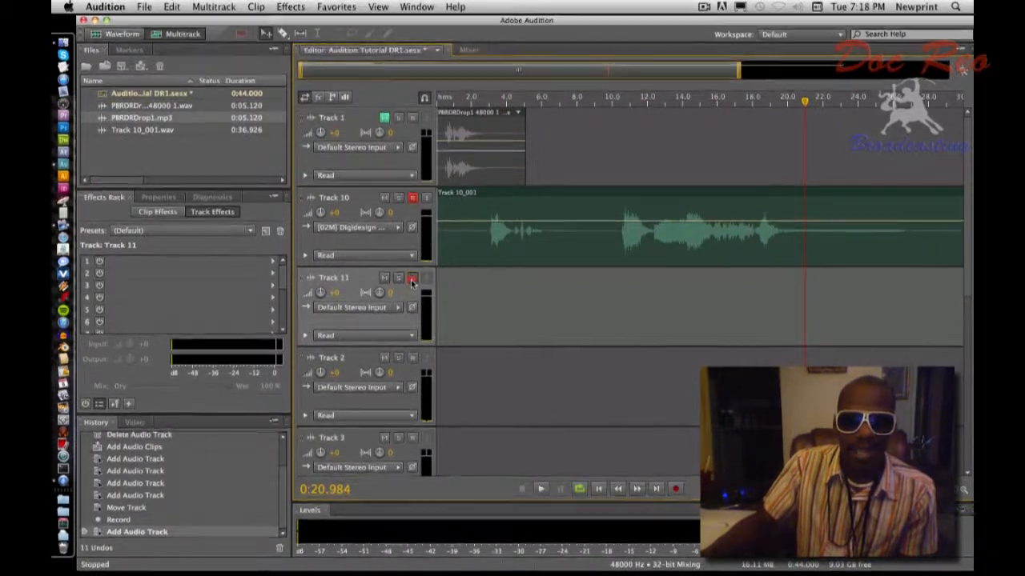
left_click(413, 198)
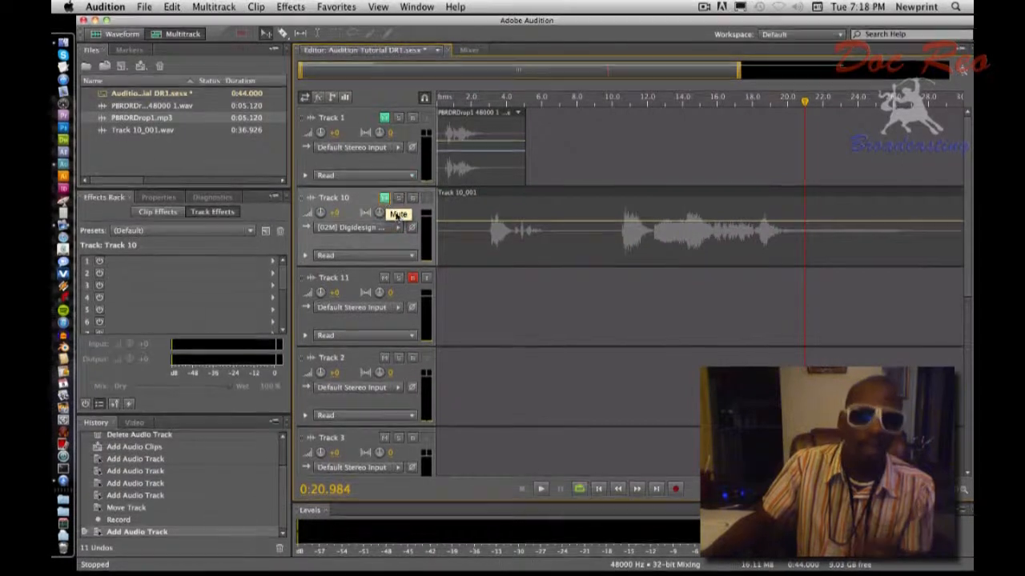
- Set Track 11's input to the mono channel [01M] Digidesign Mbox 2 Mini 1
left_click(398, 308)
mouse_move(468, 331)
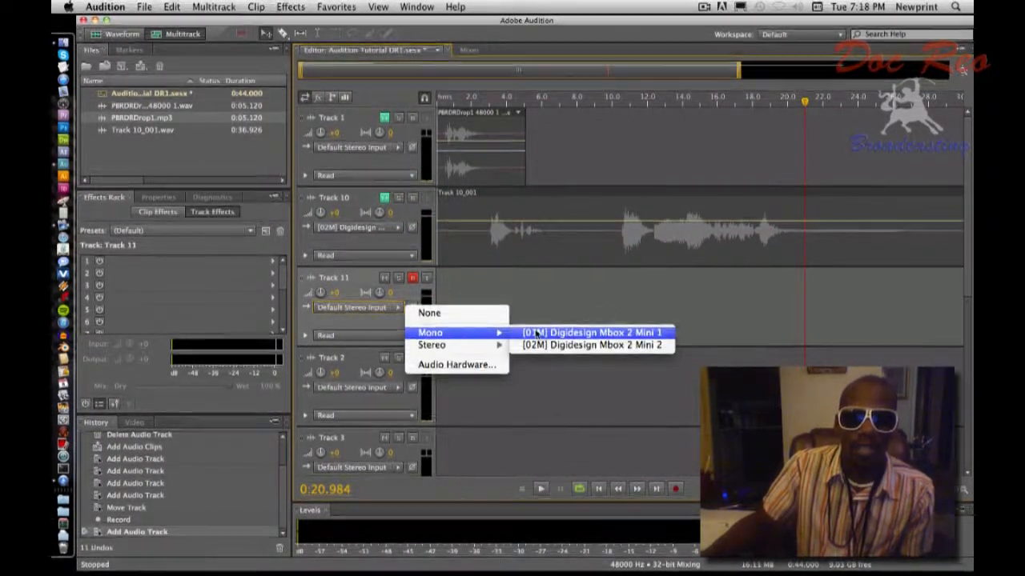
left_click(535, 332)
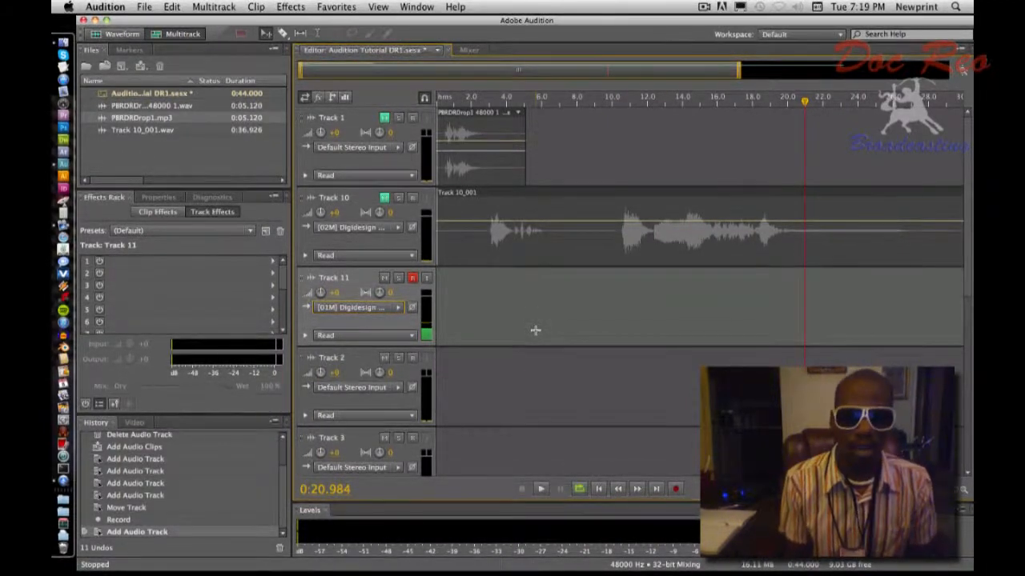
key("shift+space")
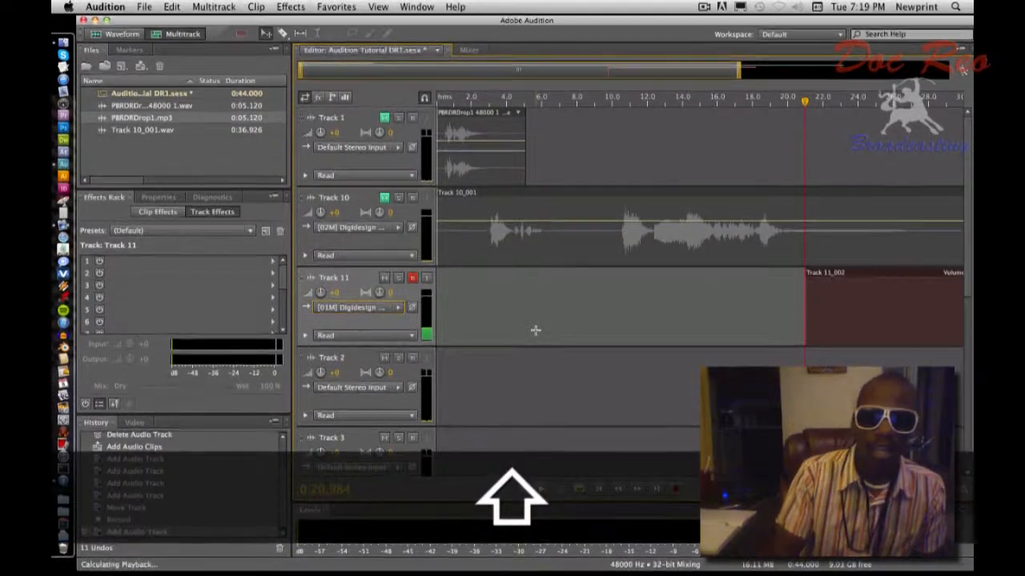
key("shift+space")
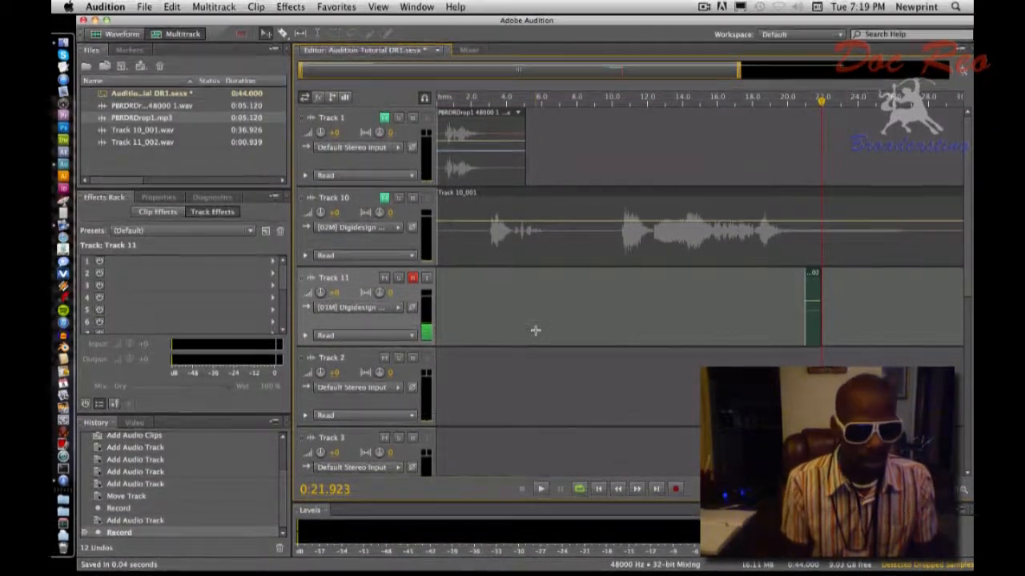
key("super+z")
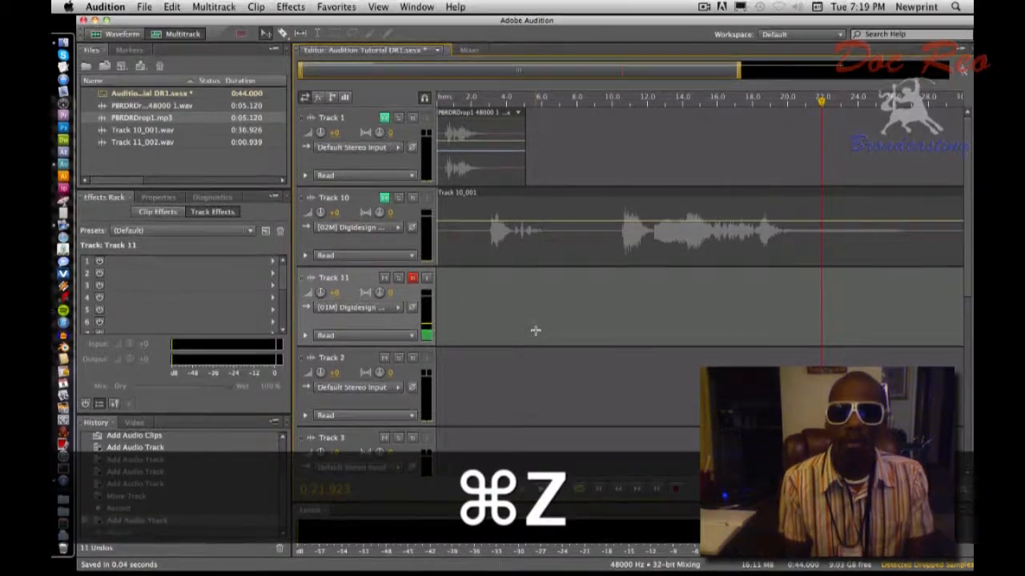
- Return the playhead to the session start and record a take of about 19 seconds on Track 11
key("Home")
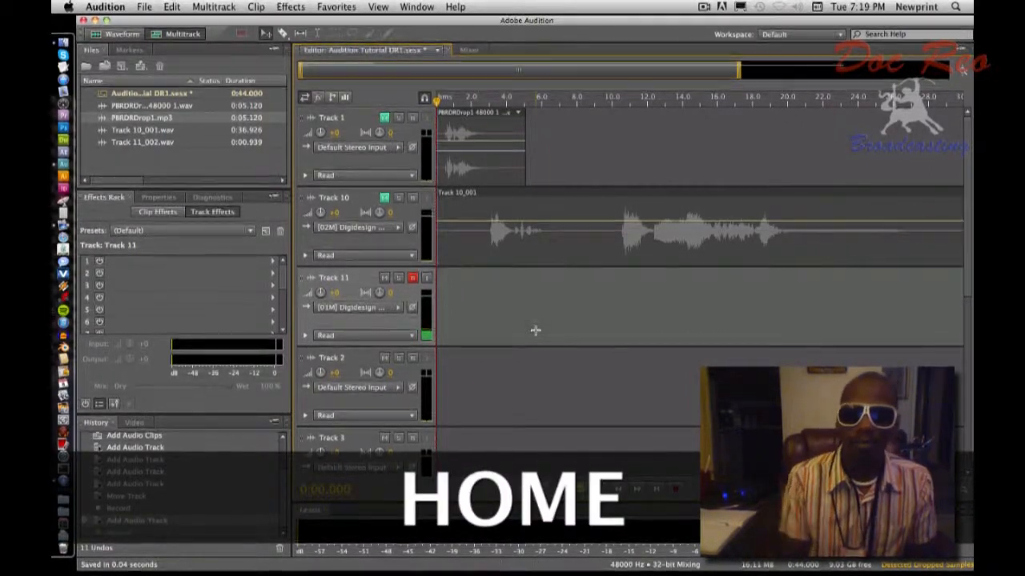
key("shift")
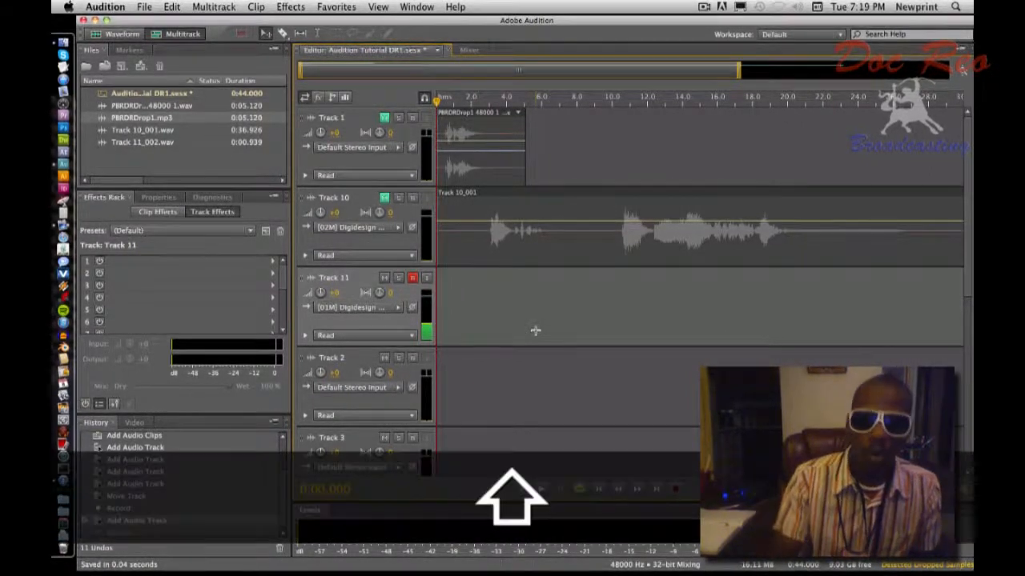
key("shift+space")
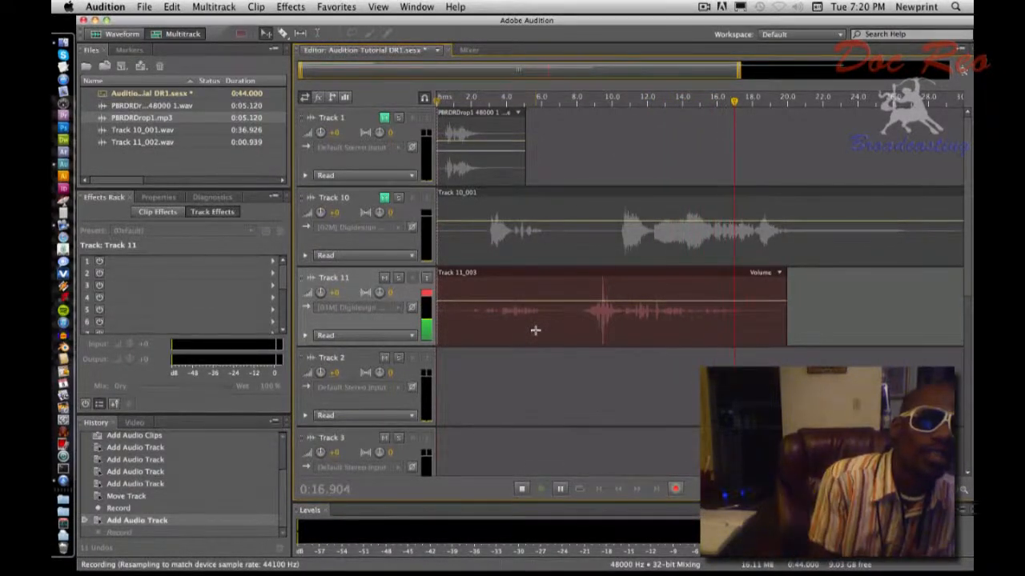
key("space")
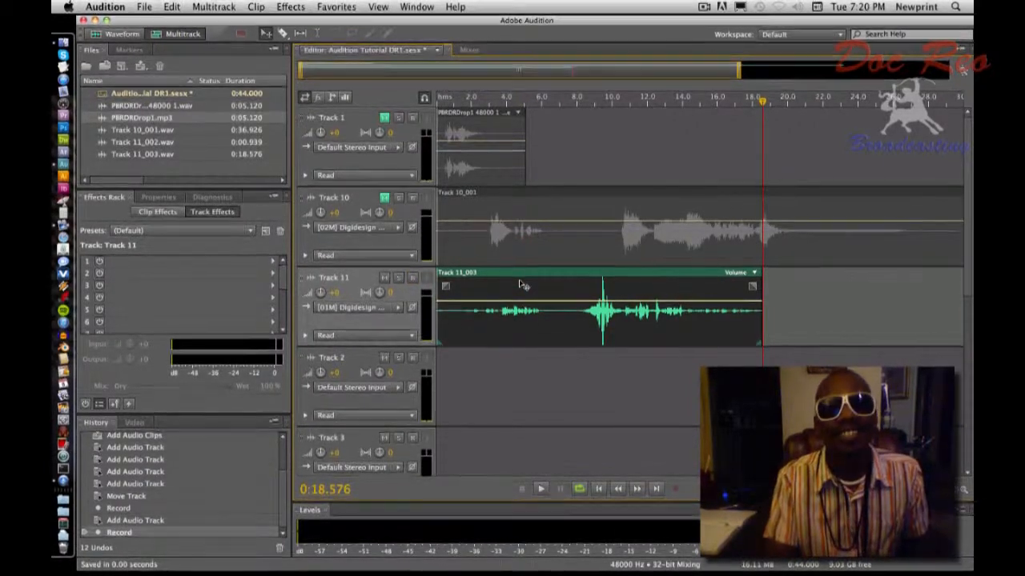
- Open the Track 11 recording in the waveform editor and examine its loudest peak near 9.5 seconds up close
double_click(521, 285)
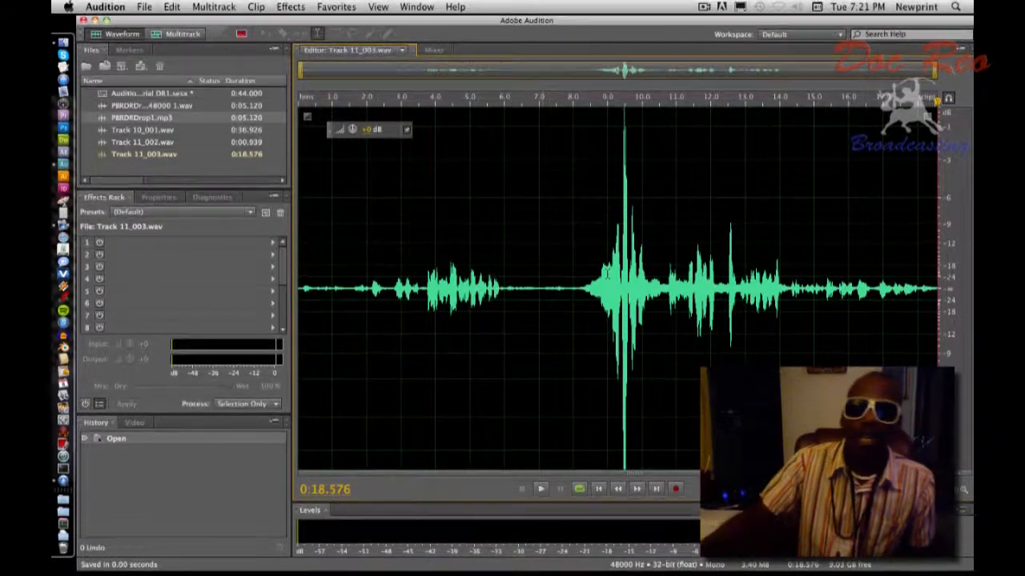
scroll(616, 272, "up", 10)
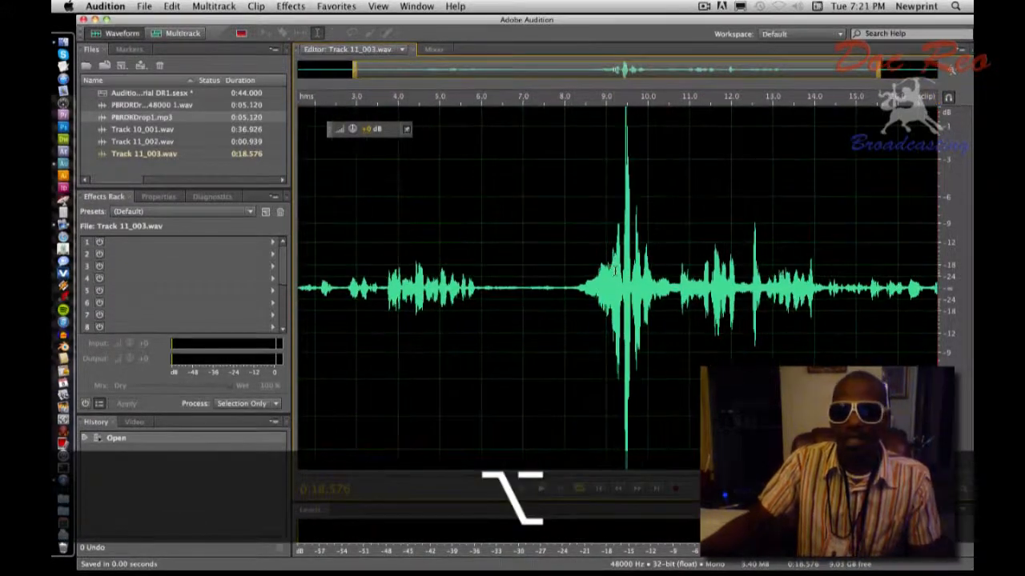
scroll(545, 272, "up", 3)
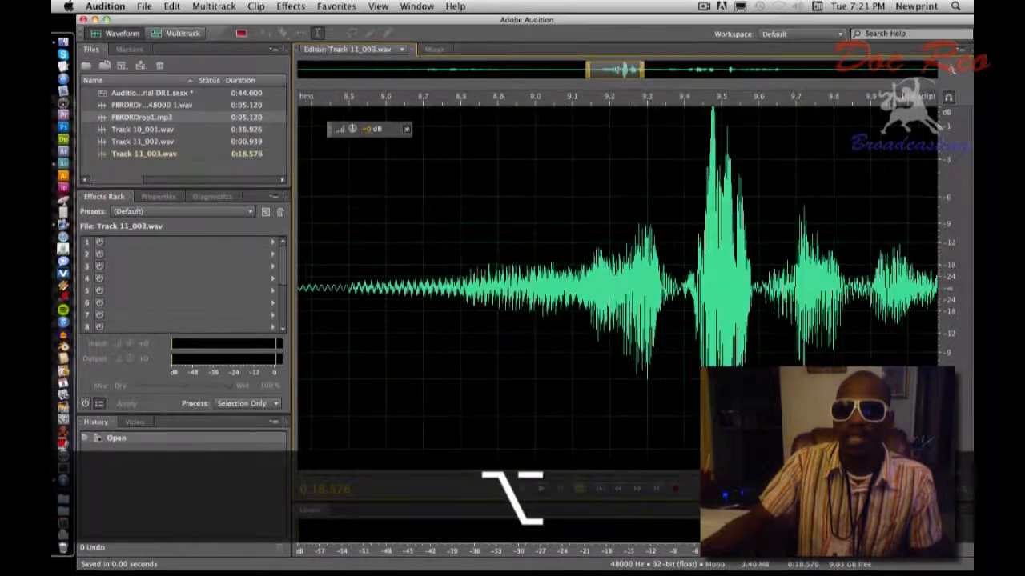
scroll(615, 272, "up", 4)
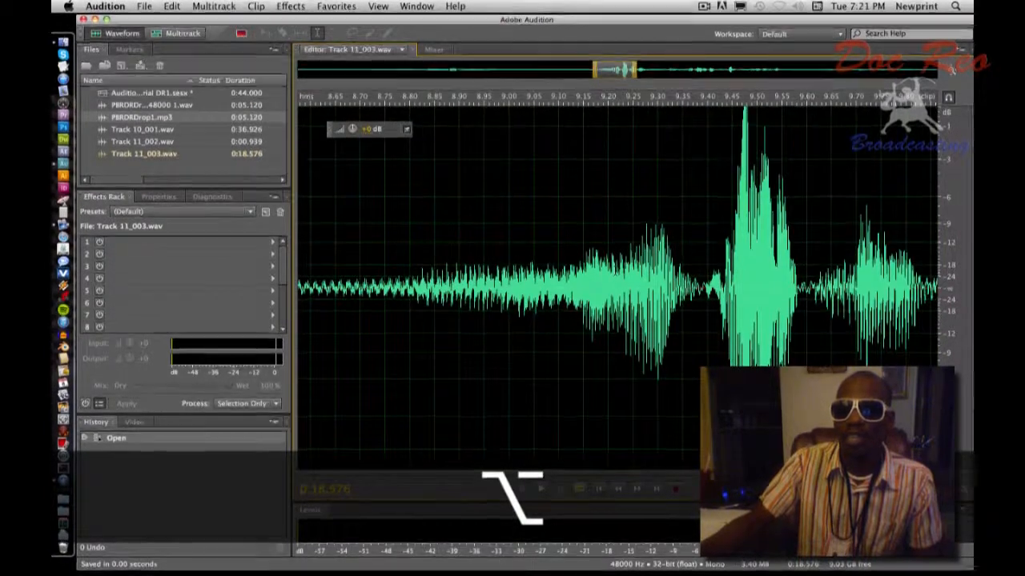
scroll(616, 272, "down", 2)
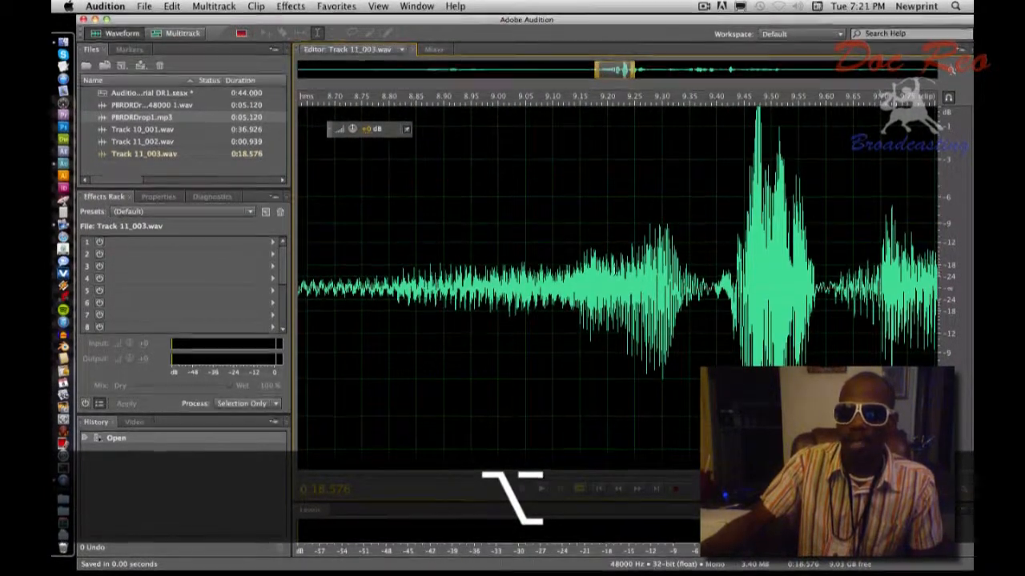
scroll(616, 272, "down", 2)
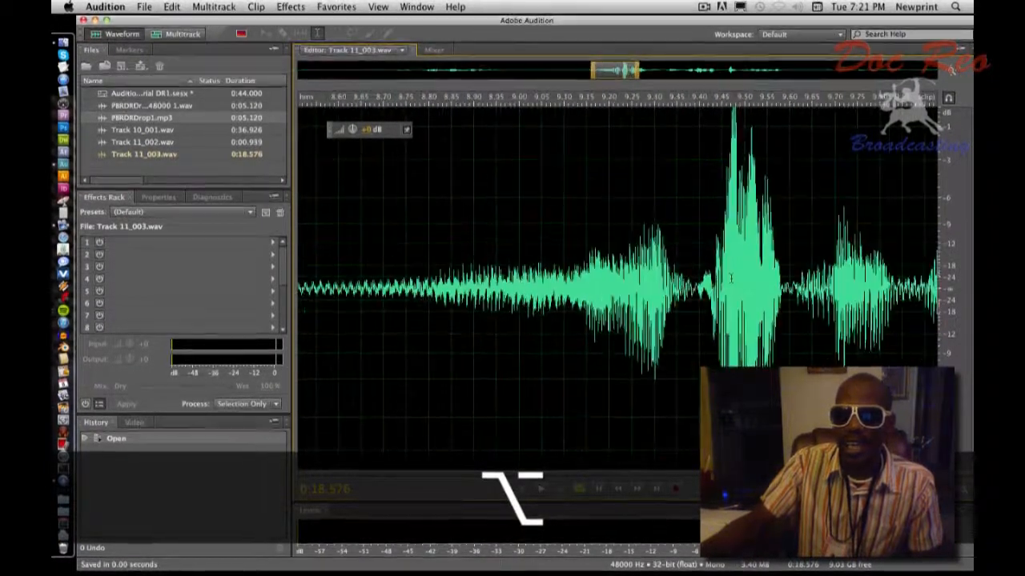
scroll(730, 278, "down", 4)
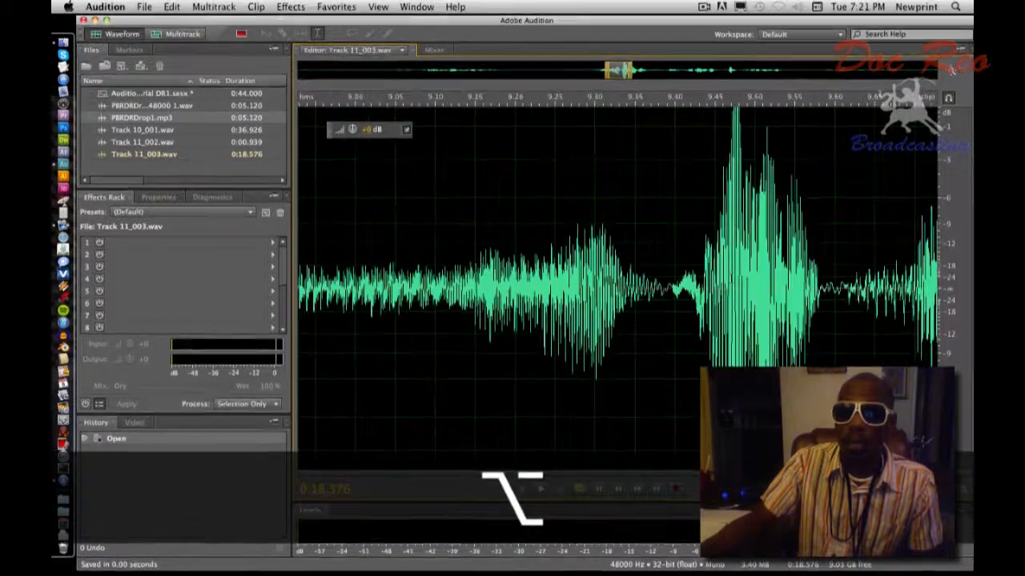
scroll(731, 278, "down", 3)
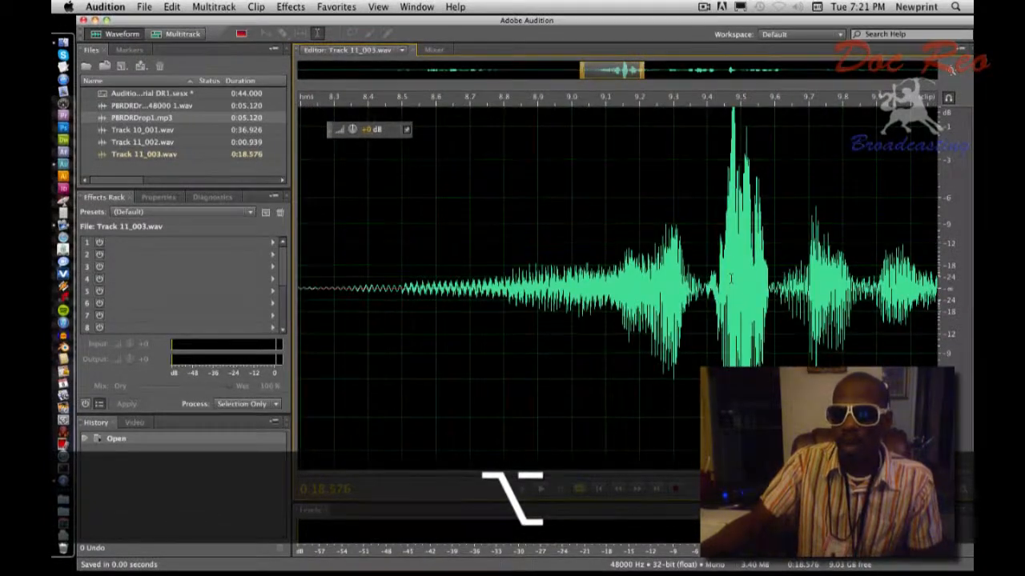